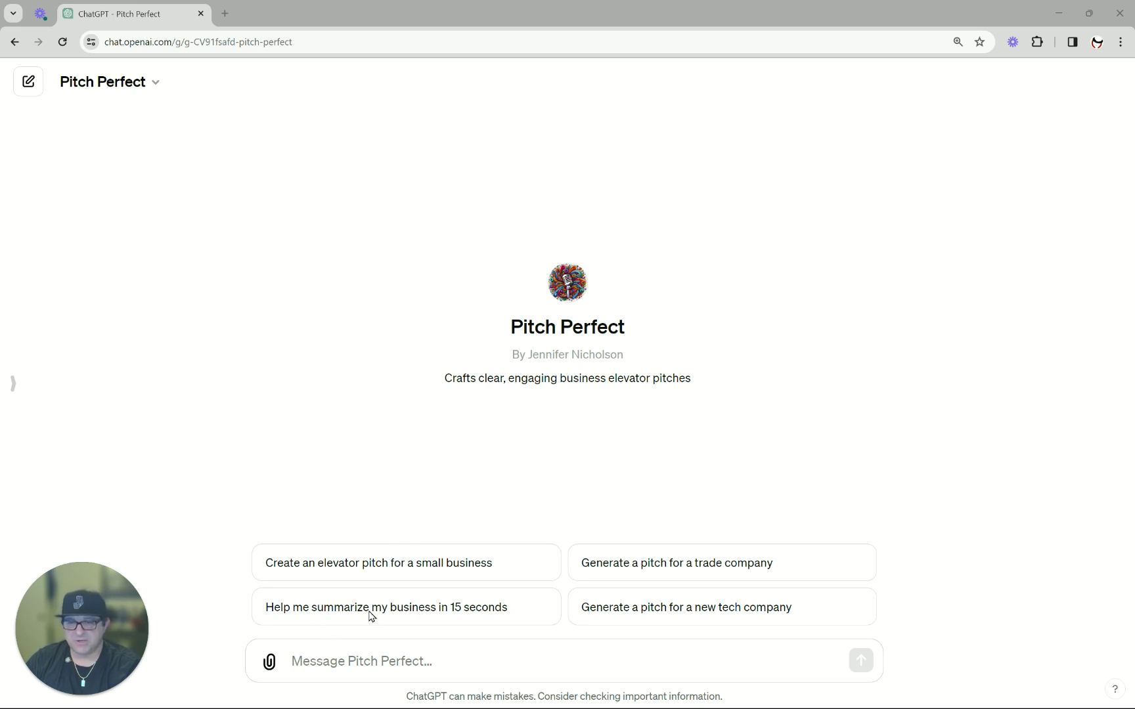
- Start the "Help me summarize my business in 15 seconds" prompt and describe the business as "Sporting athletic club for adults and youth"
{"action": "left_click", "coordinate": [363, 613]}
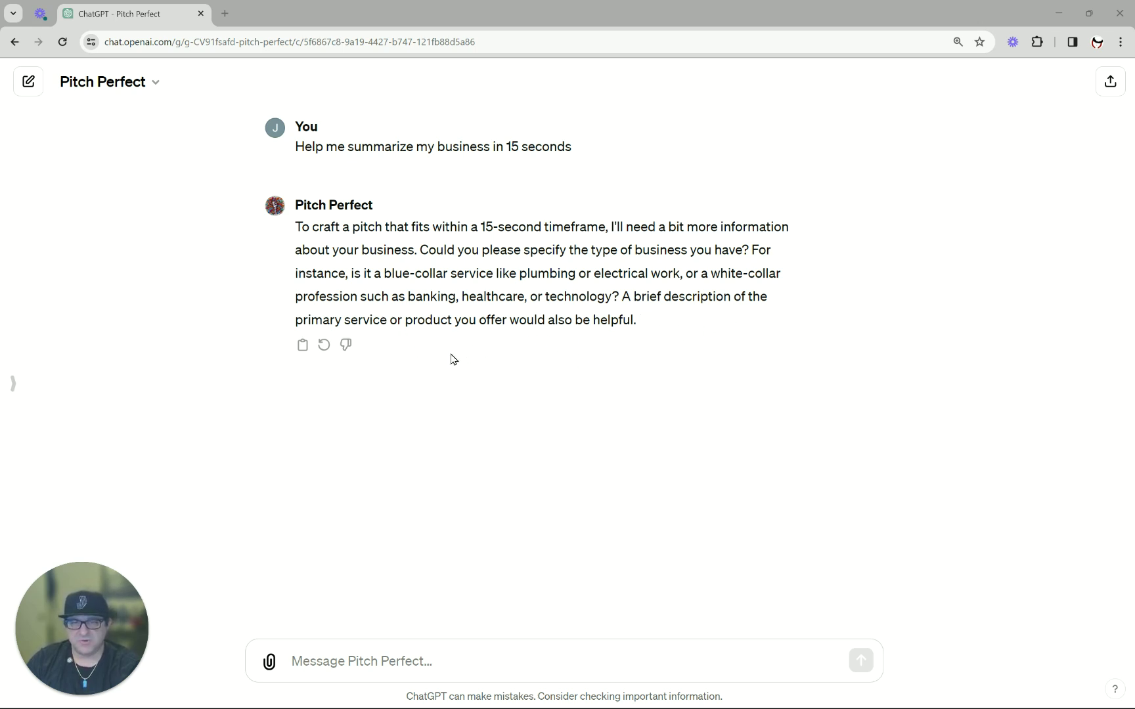
{"action": "left_click", "coordinate": [388, 659]}
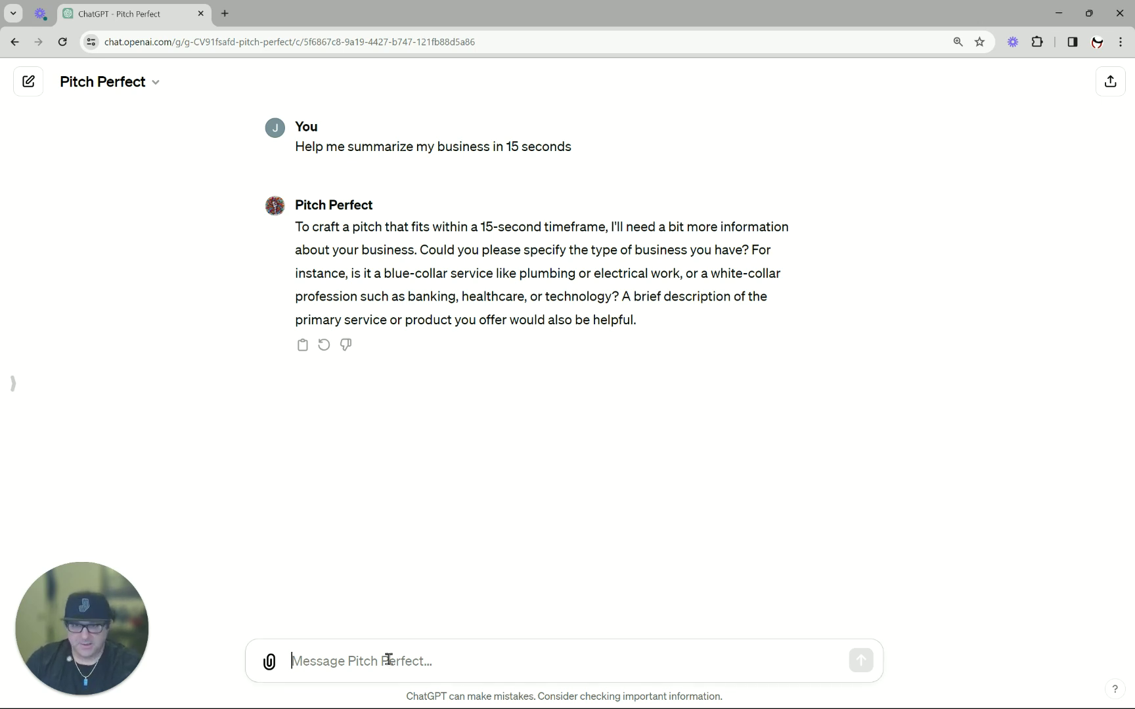
{"action": "type", "text": "Spo"}
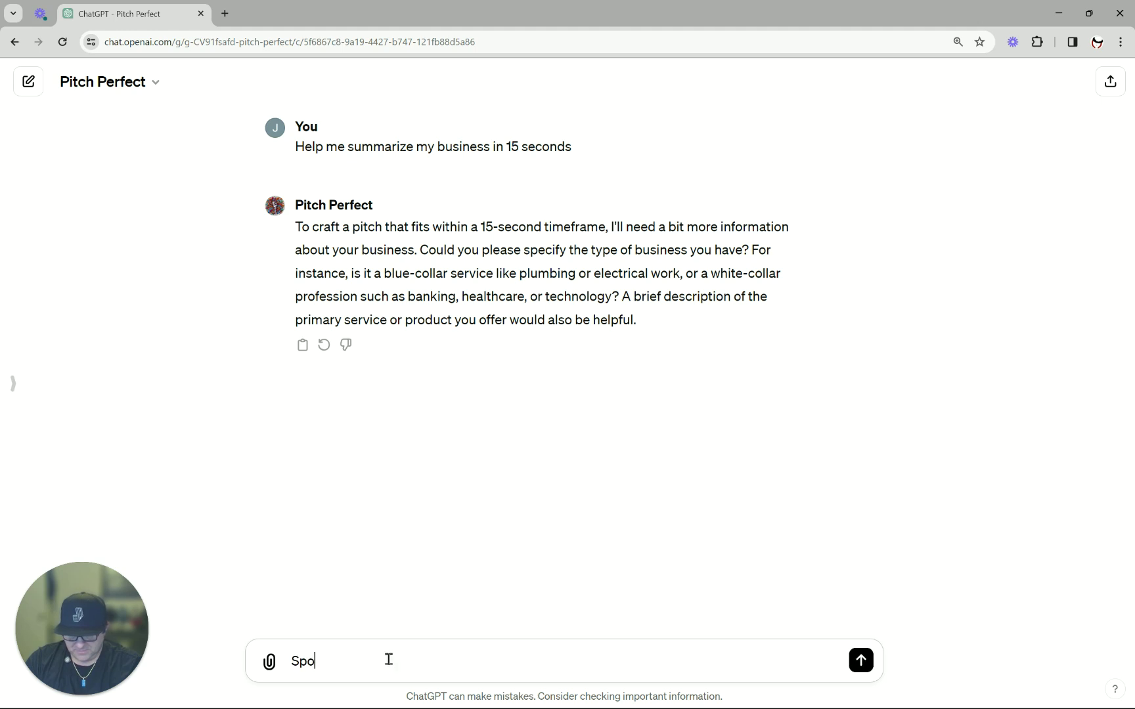
{"action": "type", "text": "rting clu"}
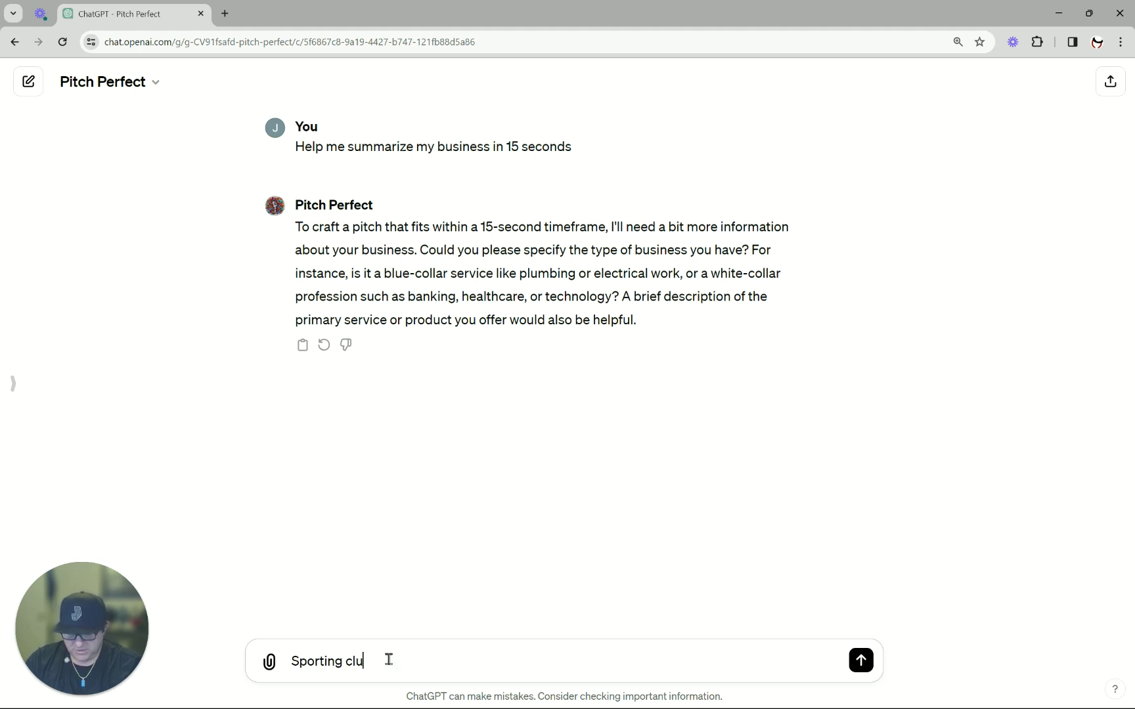
{"action": "key", "text": "BackSpace"}
{"action": "key", "text": "BackSpace"}
{"action": "key", "text": "BackSpace"}
{"action": "type", "text": "athletic club for"}
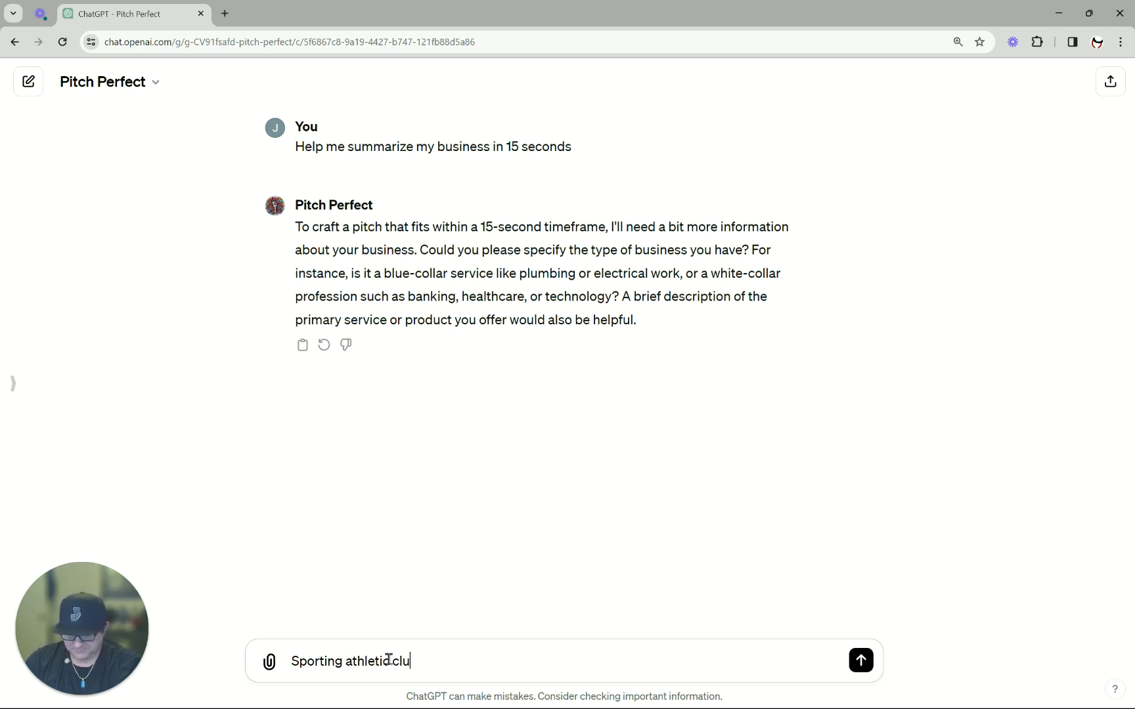
{"action": "type", "text": " ad"}
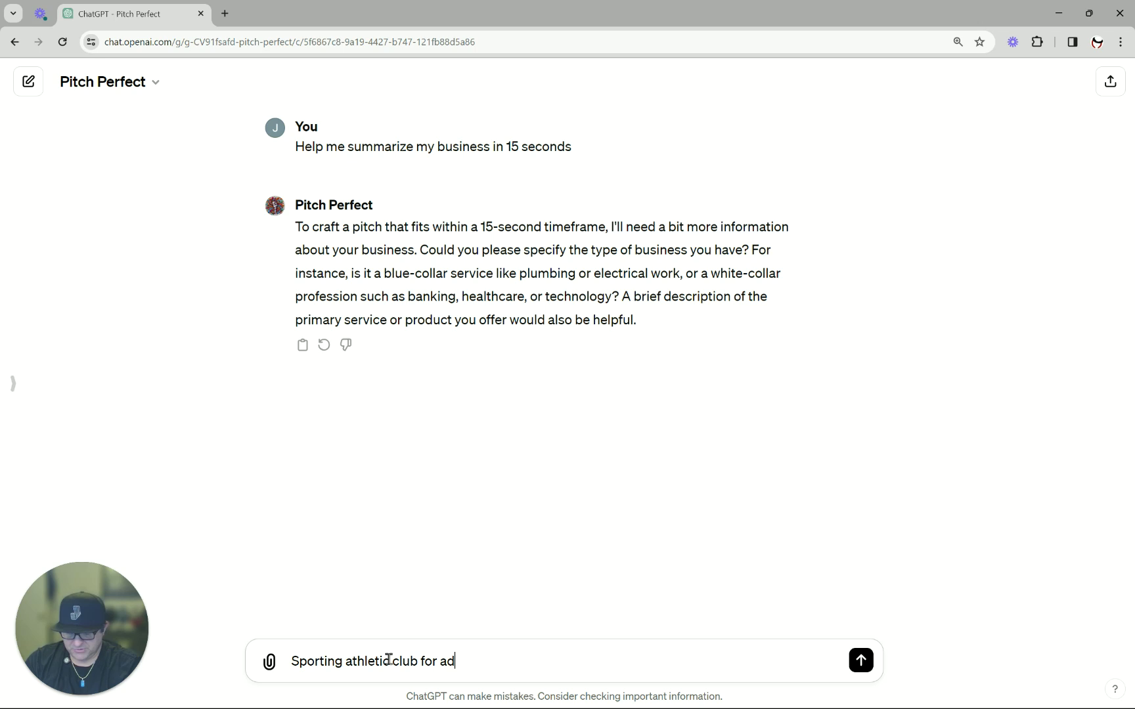
{"action": "type", "text": "ults and "}
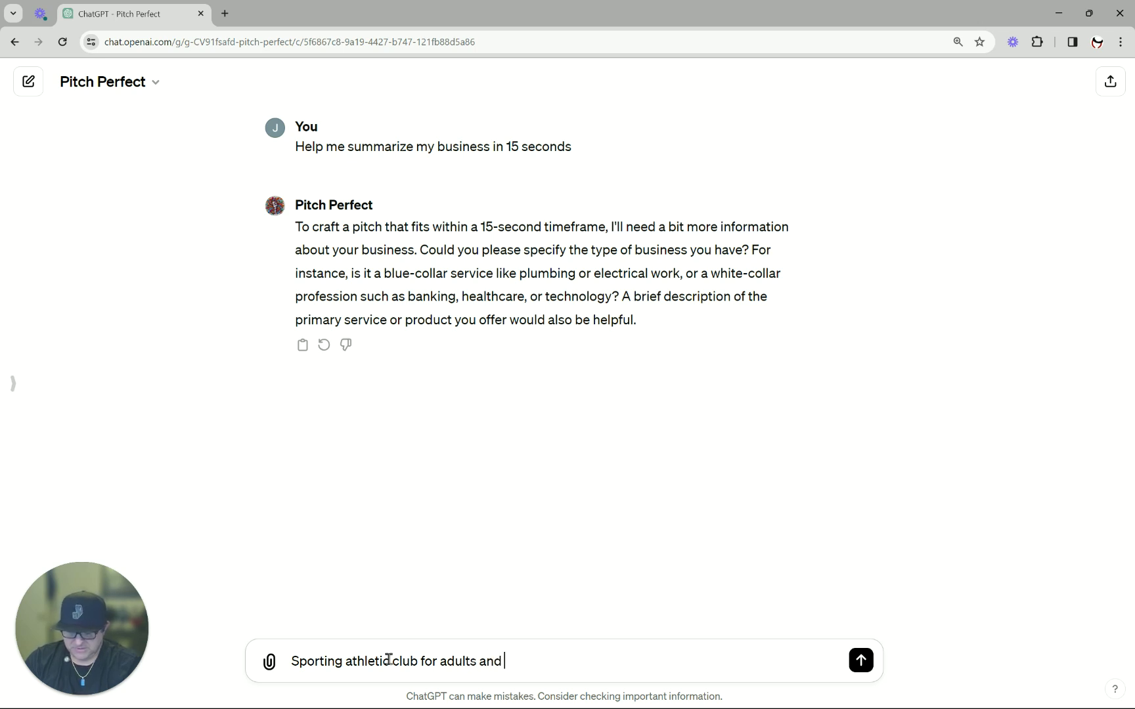
{"action": "type", "text": "youth"}
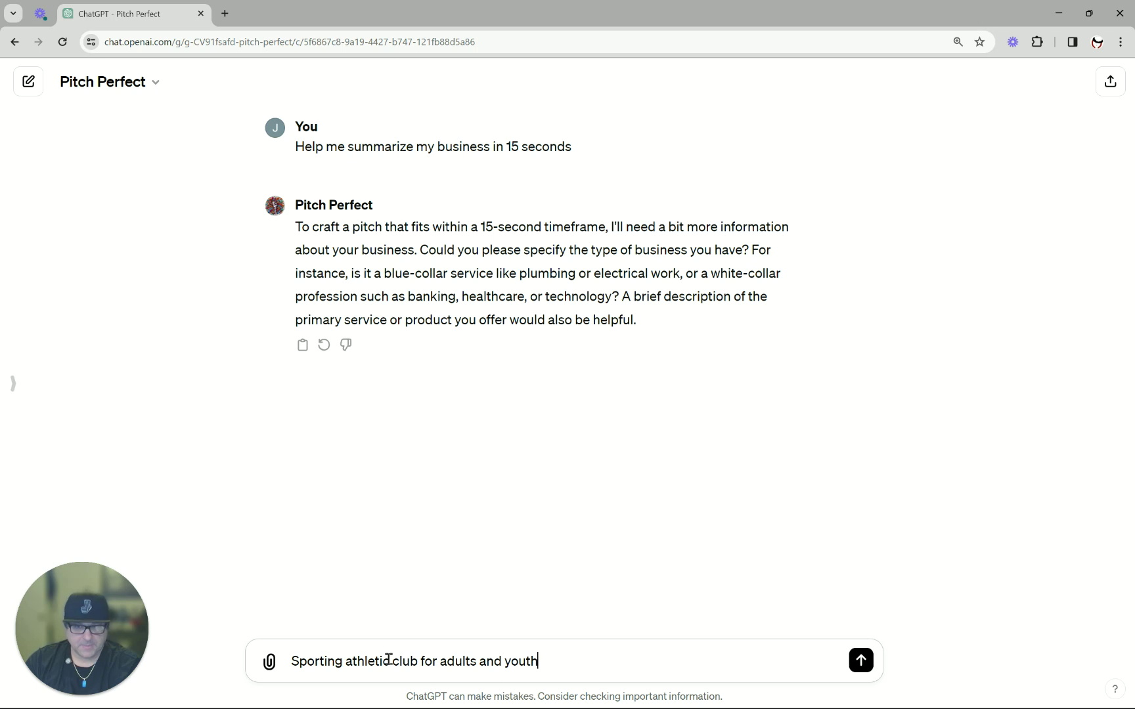
{"action": "key", "text": "Return"}
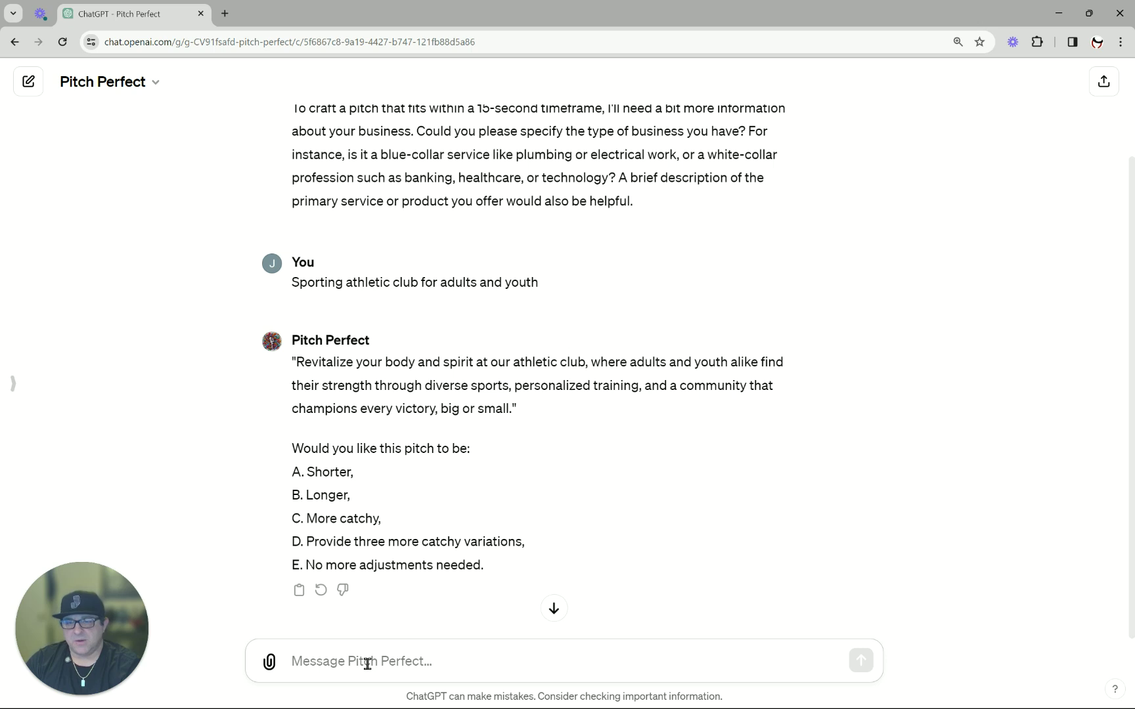
- Request a shorter pitch by replying "a", and a more catchy version of it by replying "c"
{"action": "type", "text": "A"}
{"action": "key", "text": "Return"}
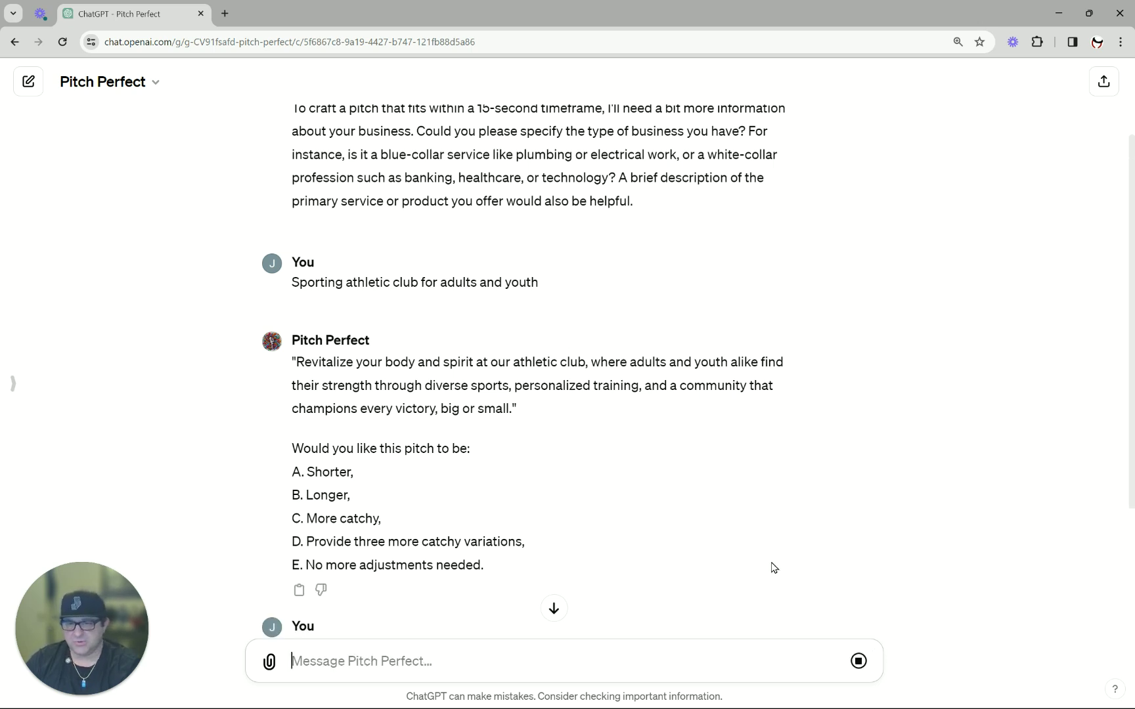
{"action": "scroll", "coordinate": [773, 565], "scroll_direction": "down", "scroll_amount": 3}
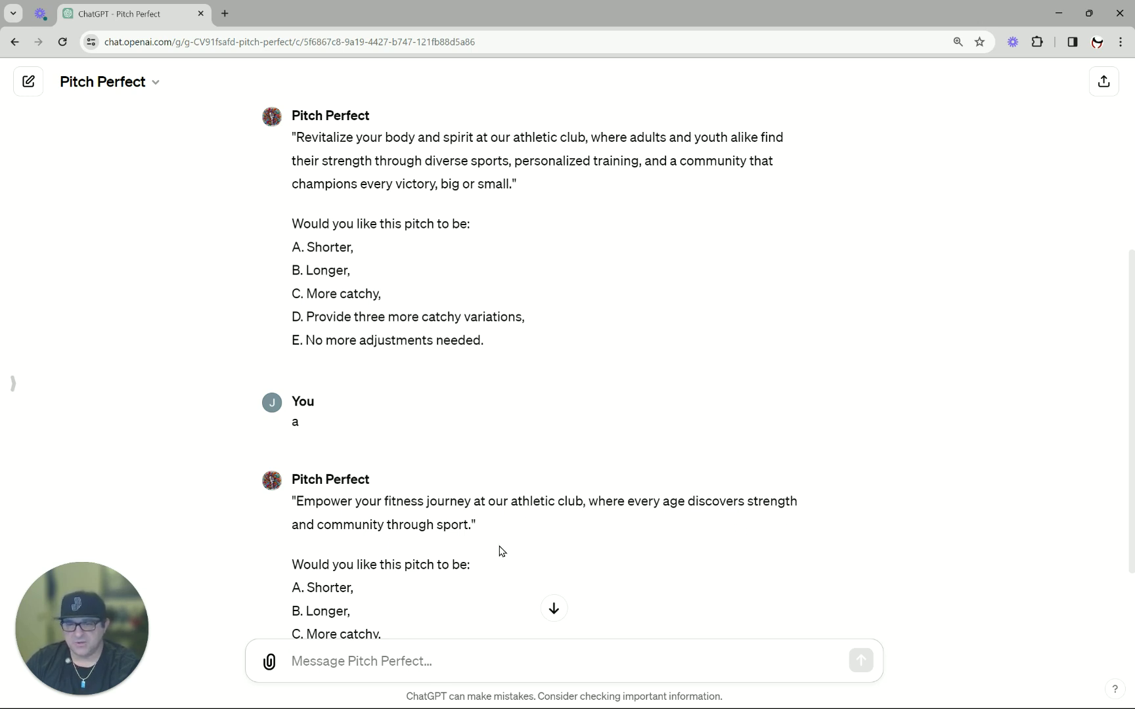
{"action": "scroll", "coordinate": [499, 548], "scroll_direction": "down", "scroll_amount": 2}
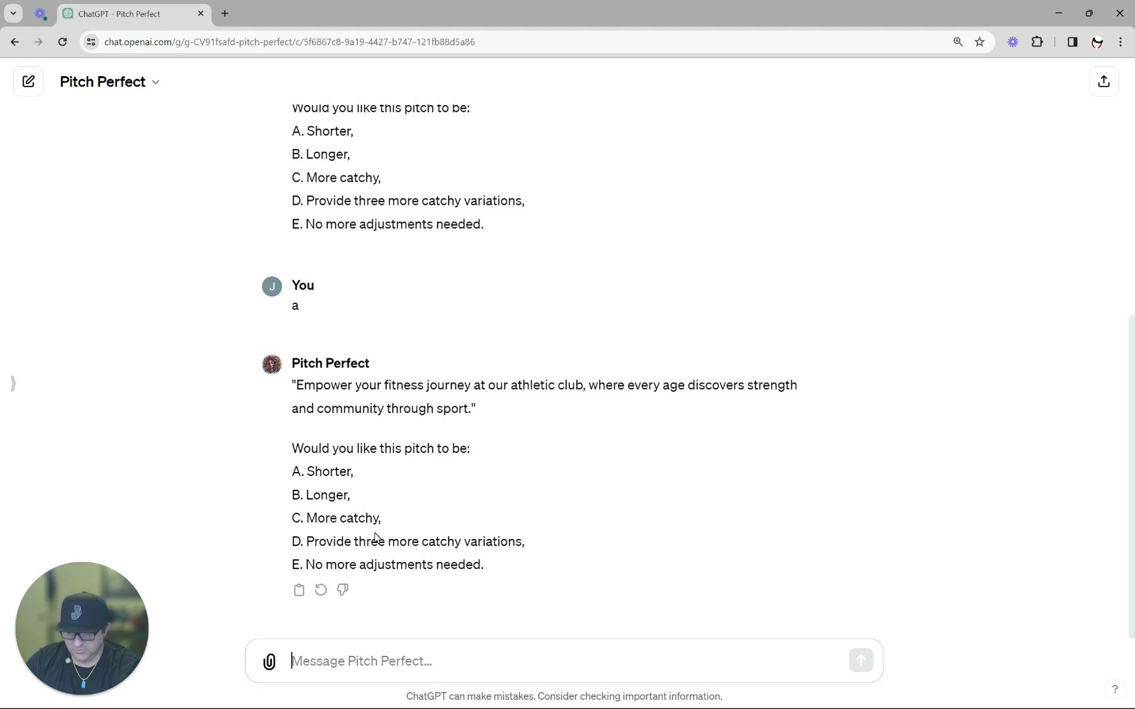
{"action": "type", "text": "c"}
{"action": "key", "text": "Return"}
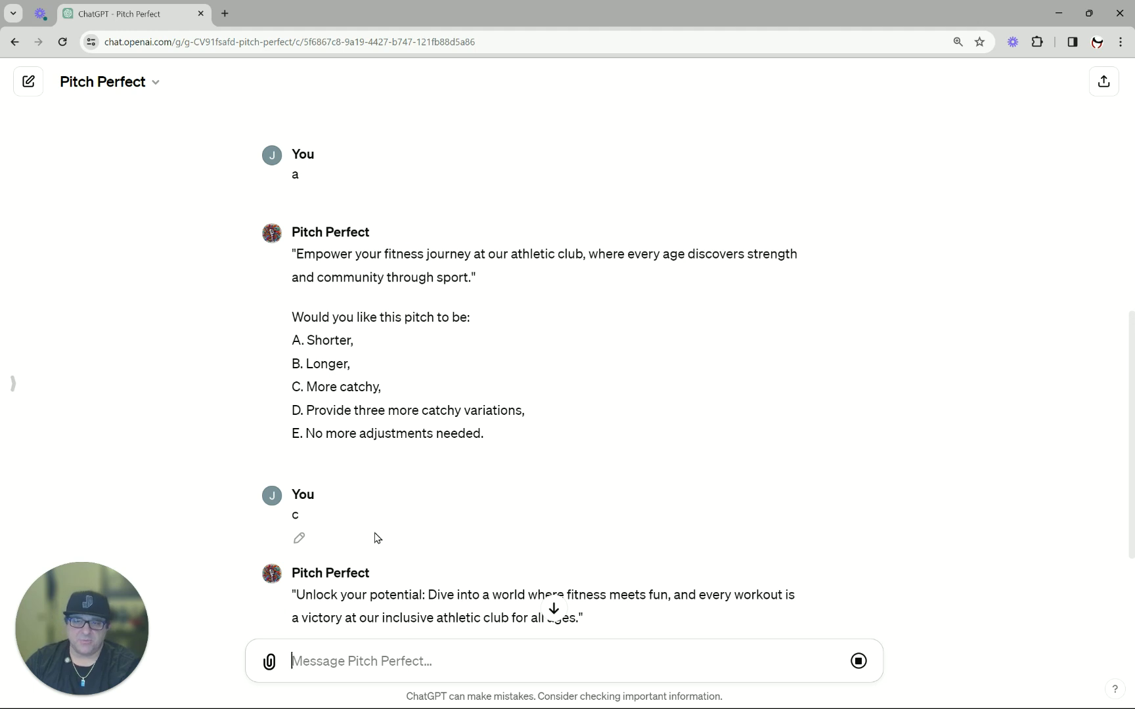
- Request an even catchier pitch with another "c" reply, and three more catchy variations with "d"
{"action": "scroll", "coordinate": [459, 522], "scroll_direction": "down", "scroll_amount": 3}
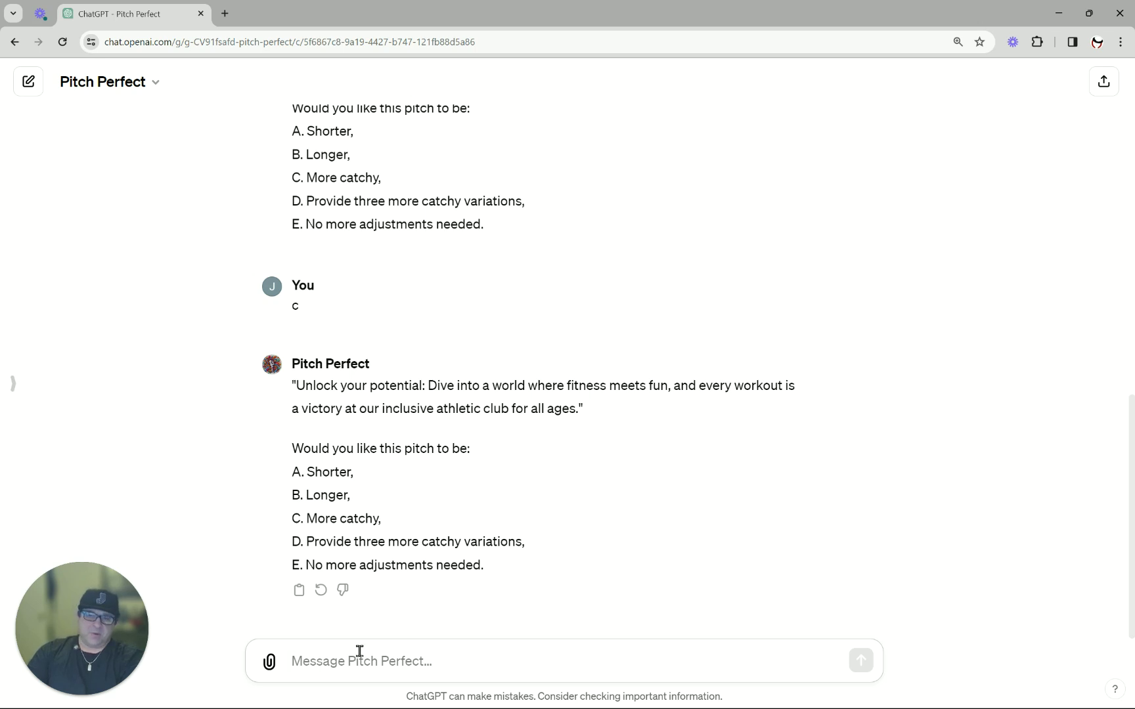
{"action": "type", "text": "c"}
{"action": "key", "text": "Return"}
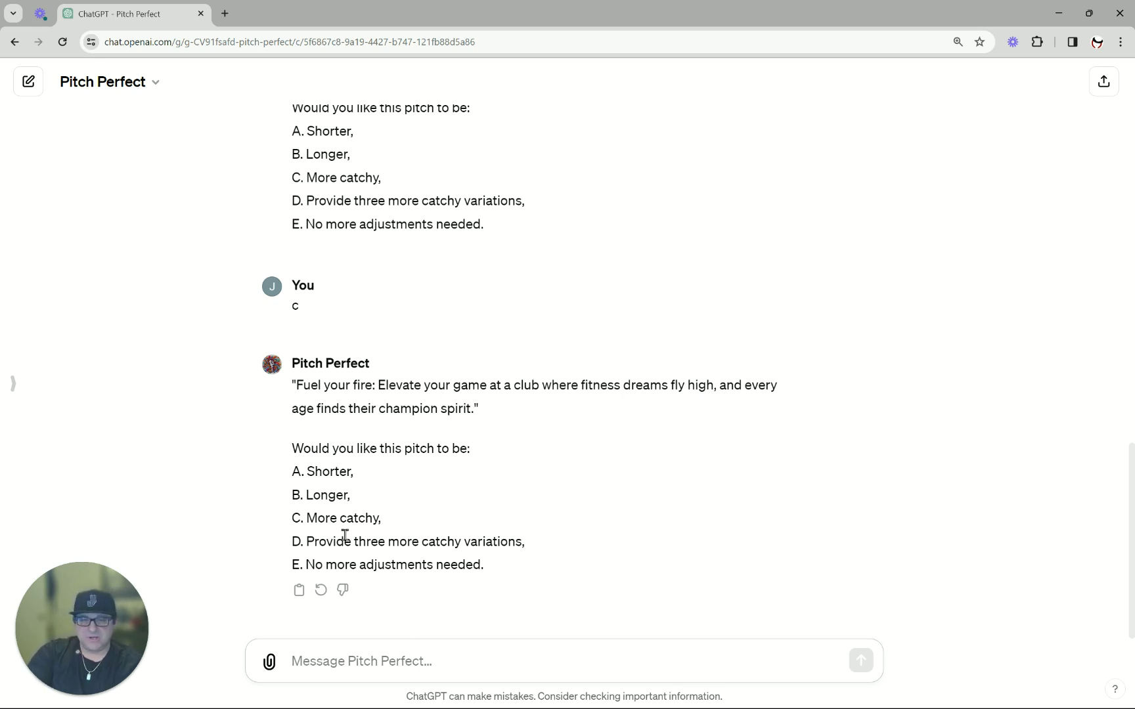
{"action": "type", "text": "d"}
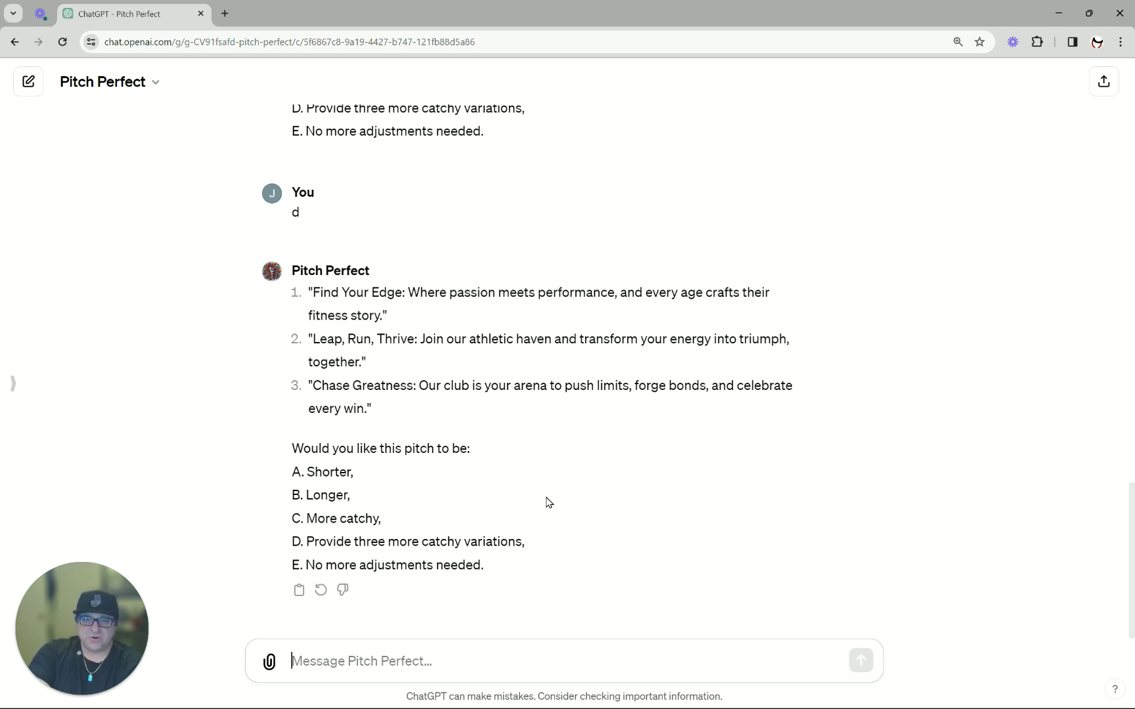
{"action": "left_click_drag", "start_coordinate": [559, 493], "coordinate": [549, 481]}
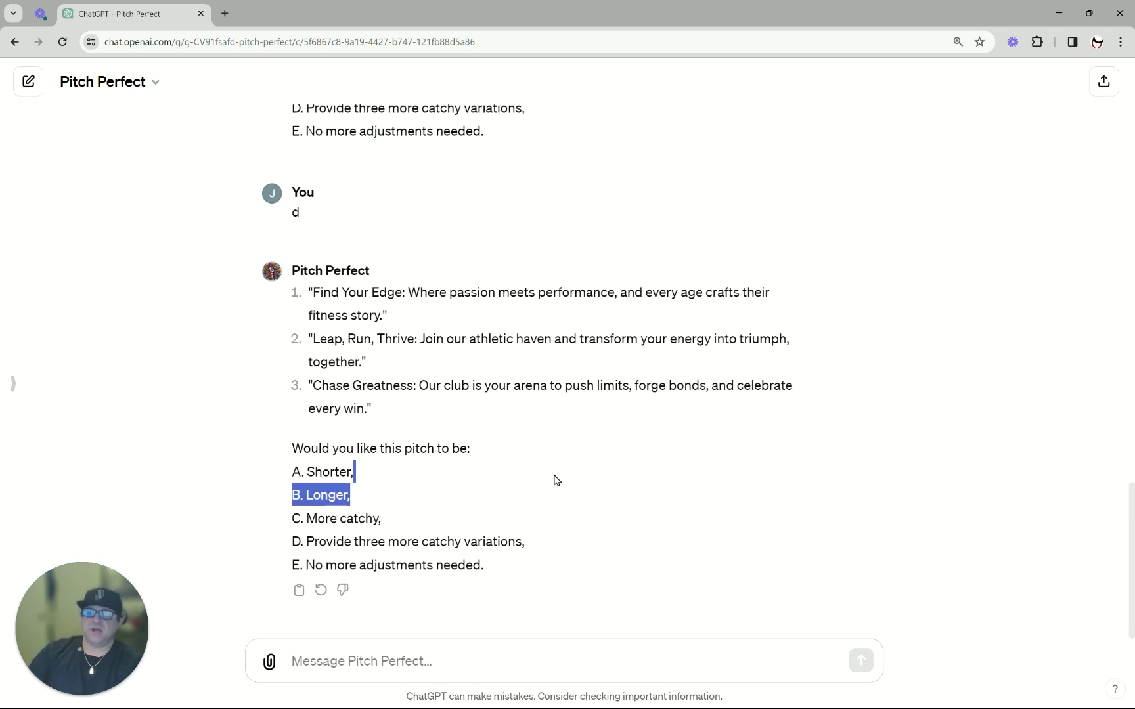
{"action": "left_click", "coordinate": [553, 480]}
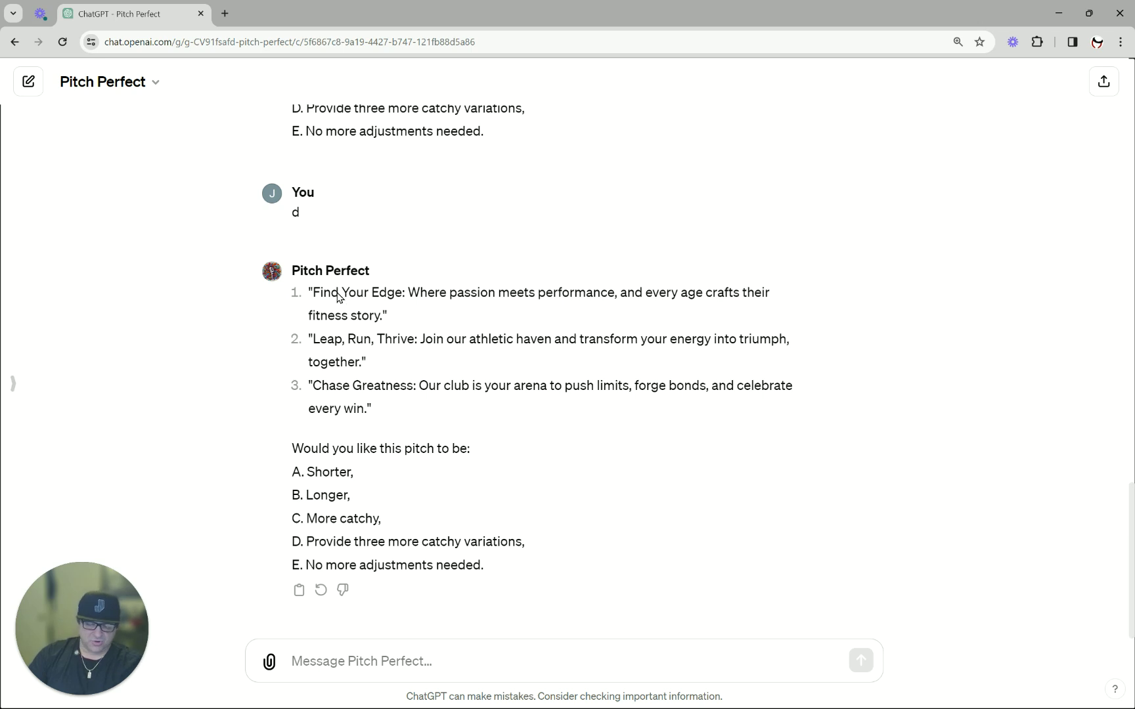
- Reply "e" to tell the pitch bot that no more adjustments are needed
{"action": "key", "text": "ctrl+o"}
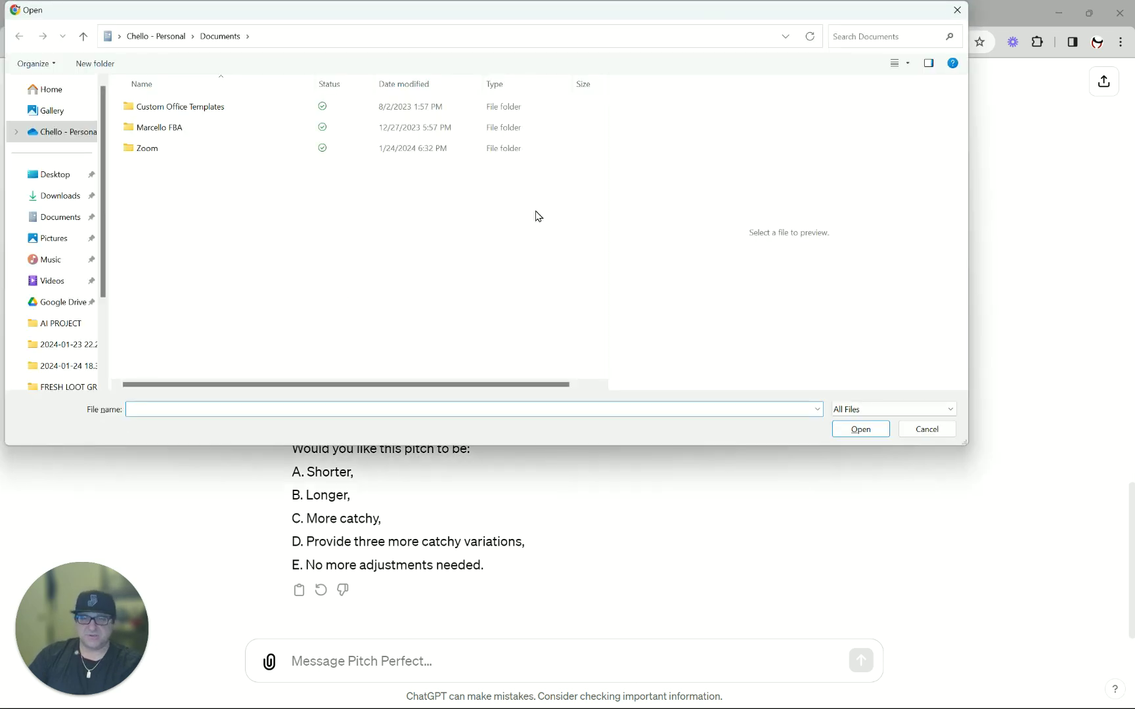
{"action": "left_click", "coordinate": [957, 9]}
{"action": "left_click", "coordinate": [333, 661]}
{"action": "type", "text": "e"}
{"action": "key", "text": "Return"}
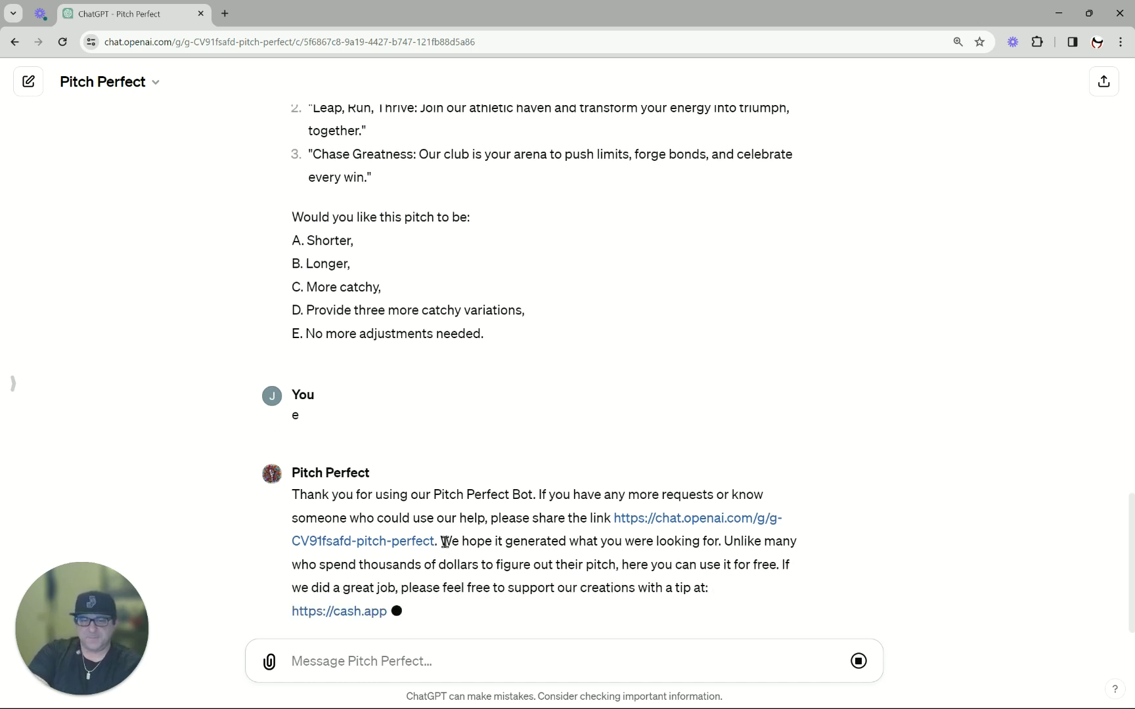
- Highlight the shareable Pitch Perfect link in the bot's closing message, and clear the selection
{"action": "left_click_drag", "start_coordinate": [440, 541], "coordinate": [431, 517]}
{"action": "left_click", "coordinate": [513, 489]}
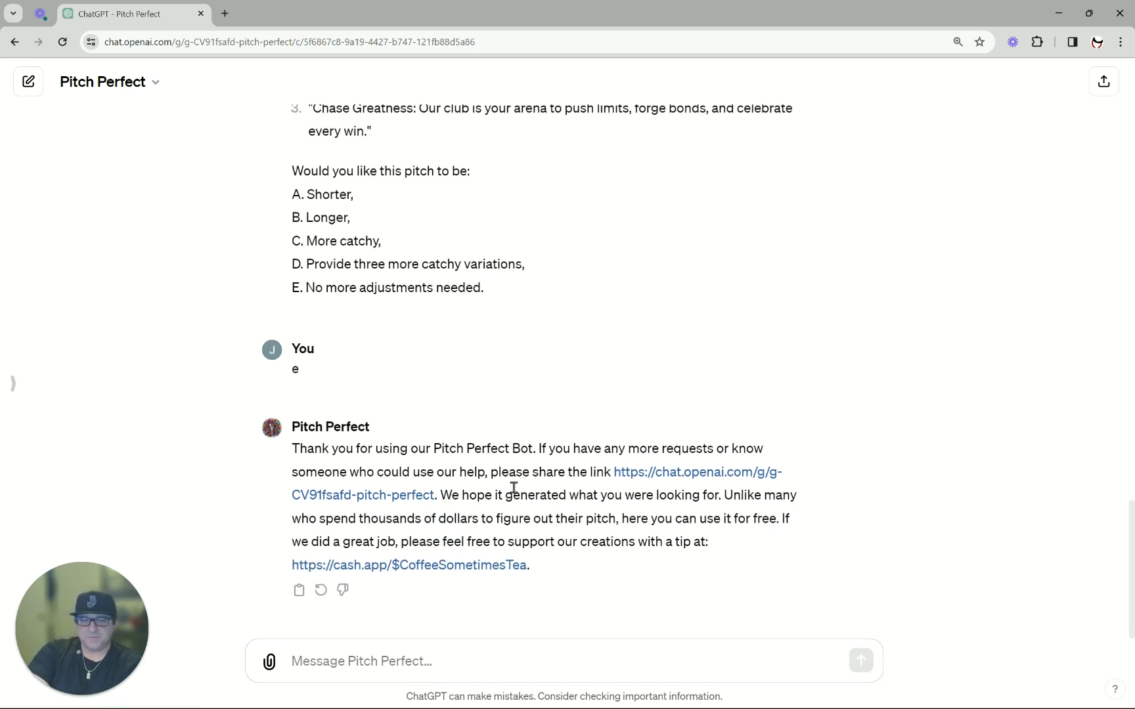
{"action": "left_click_drag", "start_coordinate": [610, 472], "coordinate": [434, 493]}
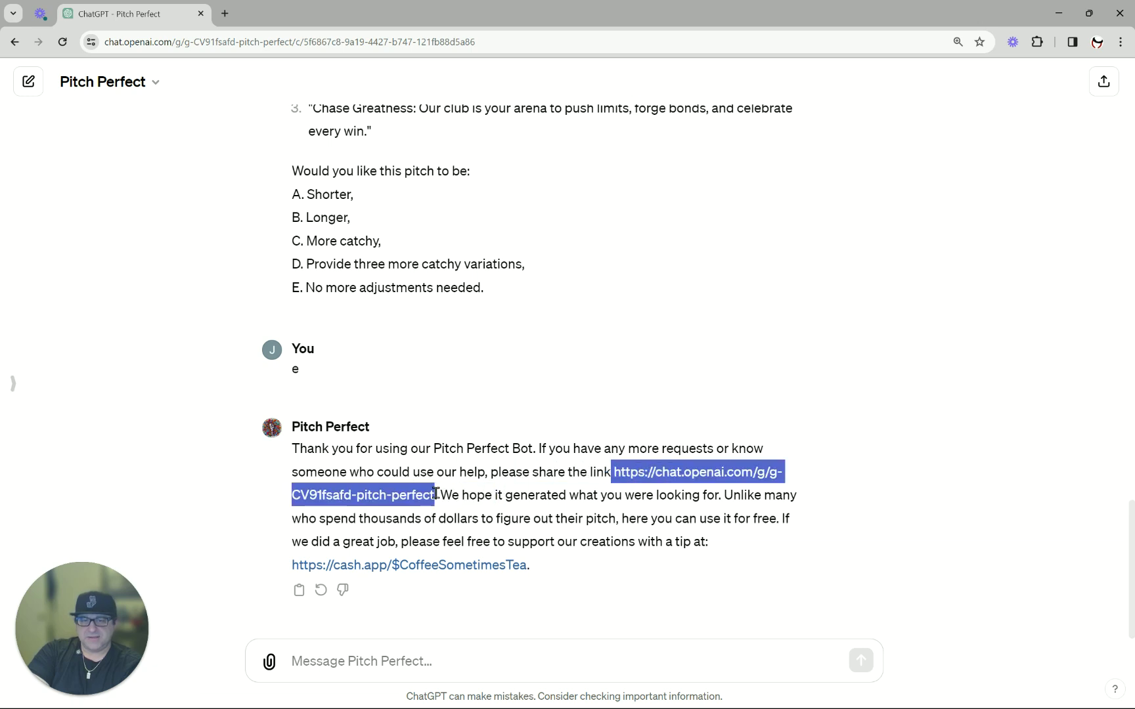
{"action": "left_click", "coordinate": [588, 513]}
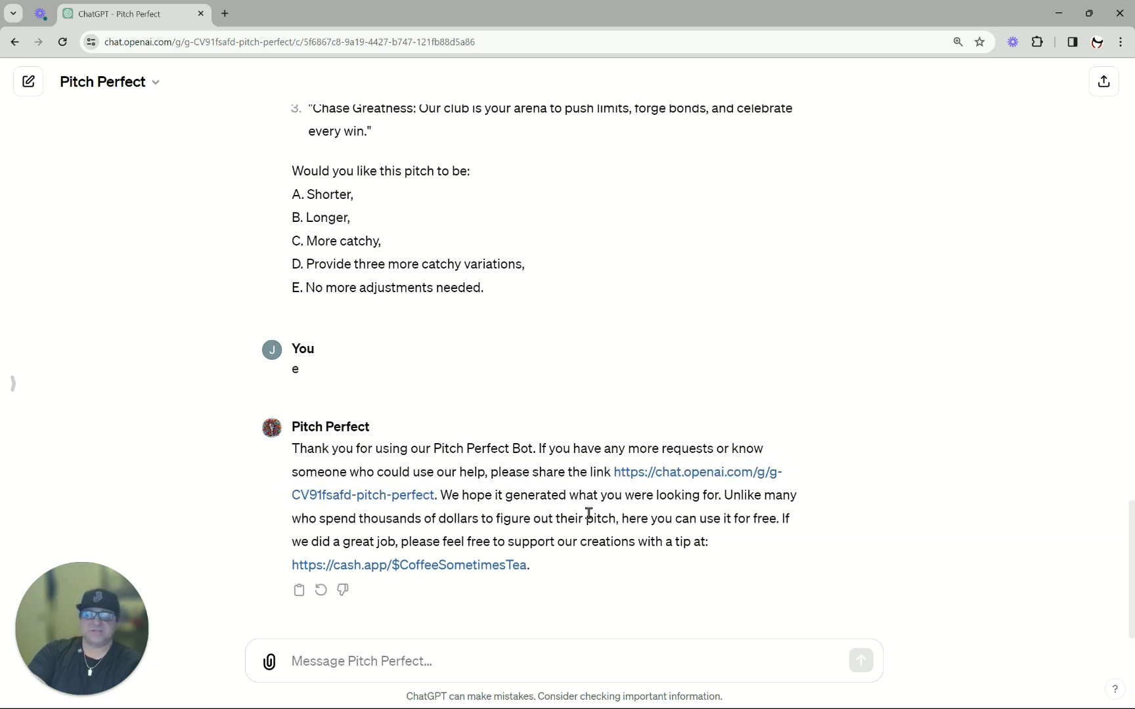